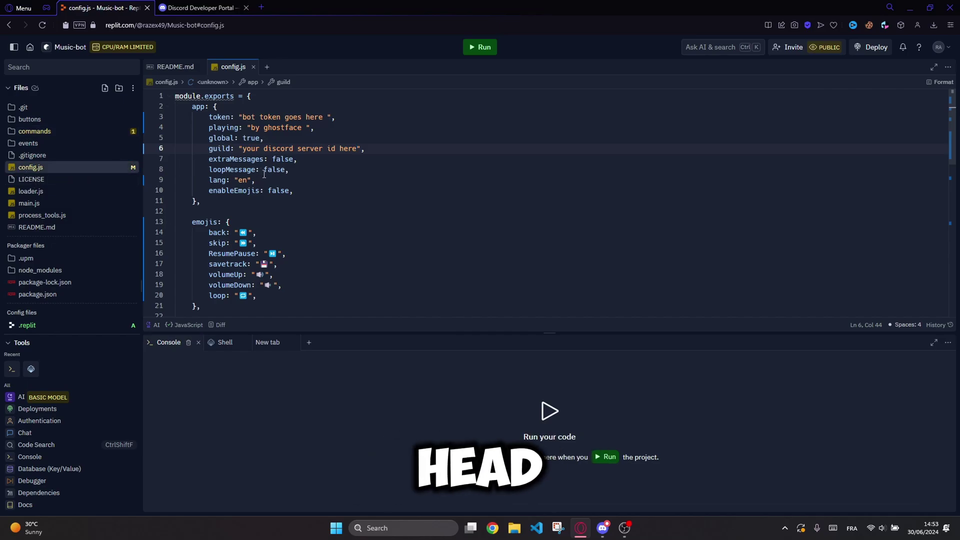
scroll(265, 174, down, 3)
scroll(264, 174, down, 4)
scroll(264, 174, up, 5)
scroll(266, 177, up, 3)
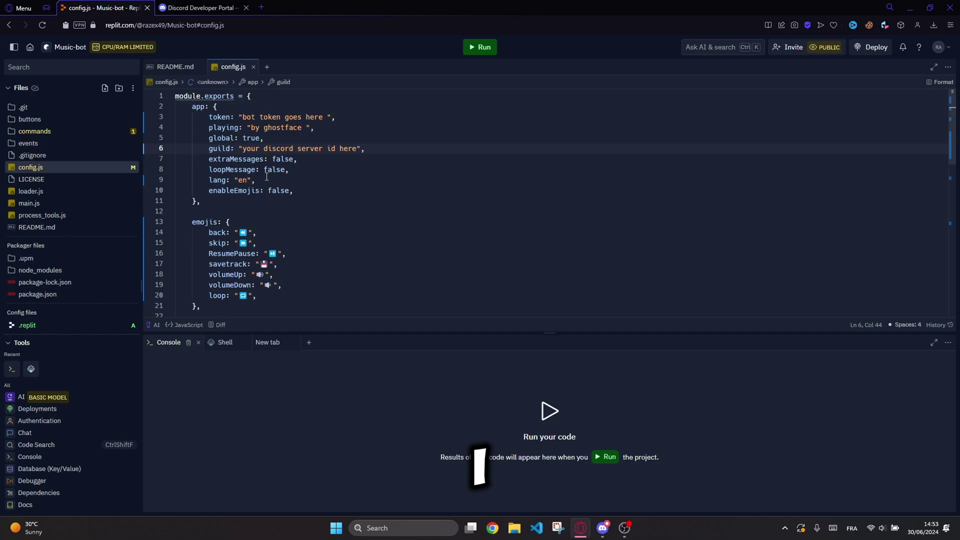
scroll(267, 177, down, 3)
scroll(273, 192, down, 3)
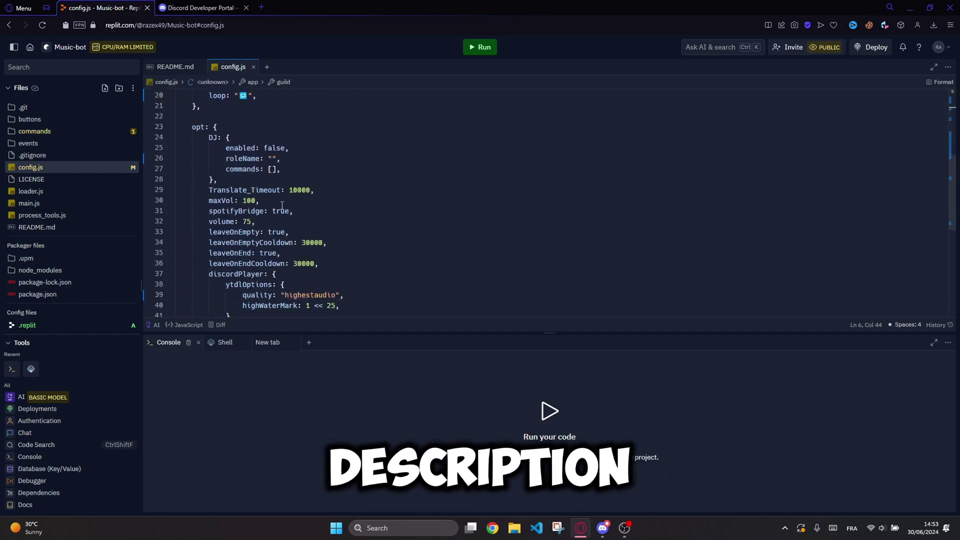
scroll(282, 205, down, 2)
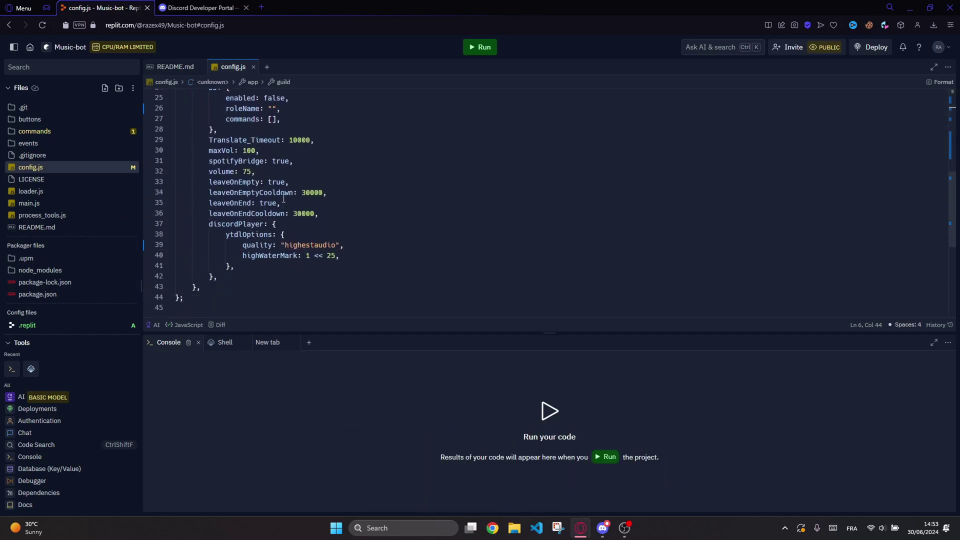
scroll(283, 199, up, 5)
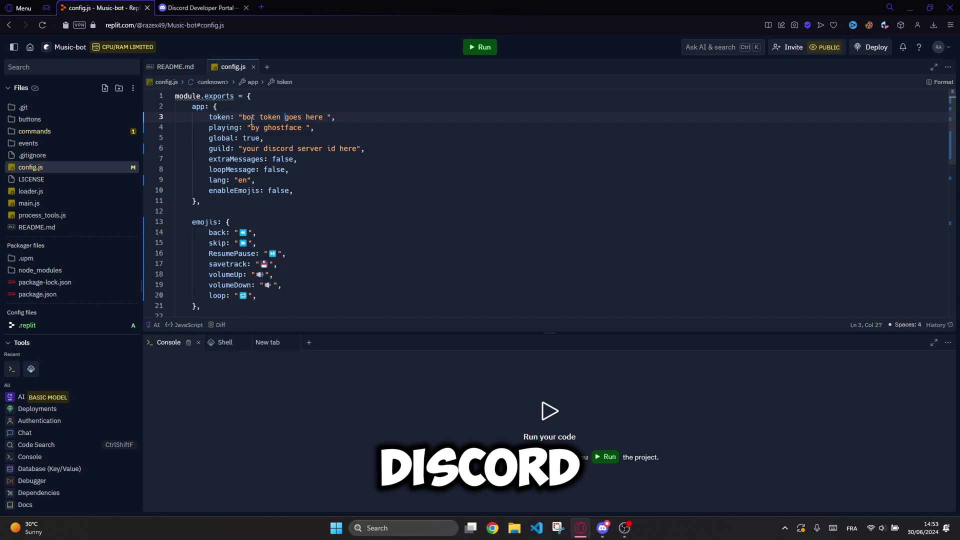
- Create a new Discord Developer Portal application named Music
click(196, 8)
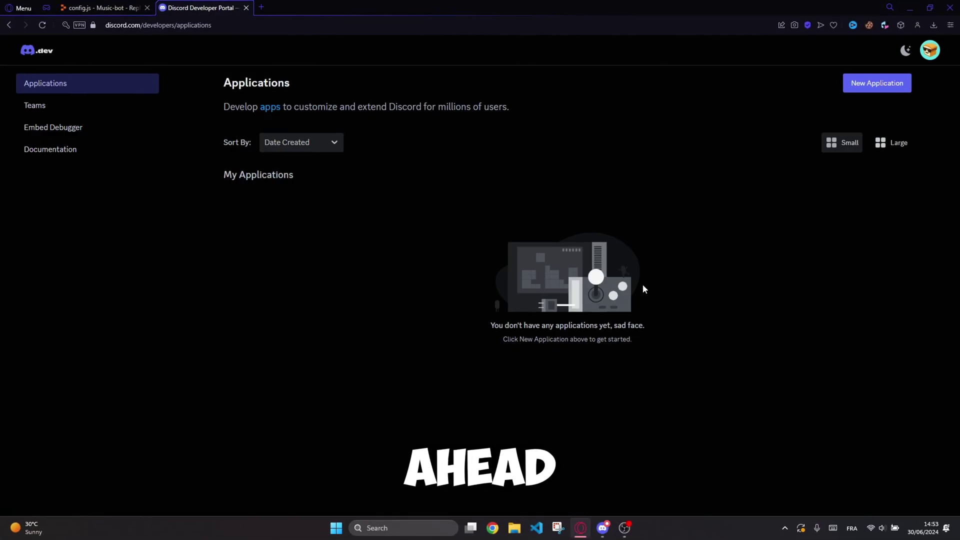
click(877, 83)
click(392, 265)
text(Mus)
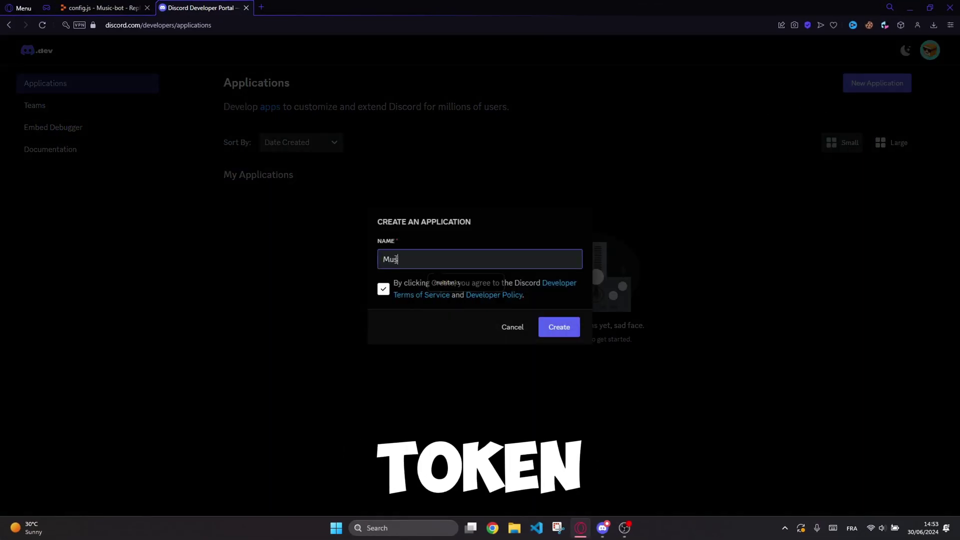
text(ic ijfdksf,mdsl)
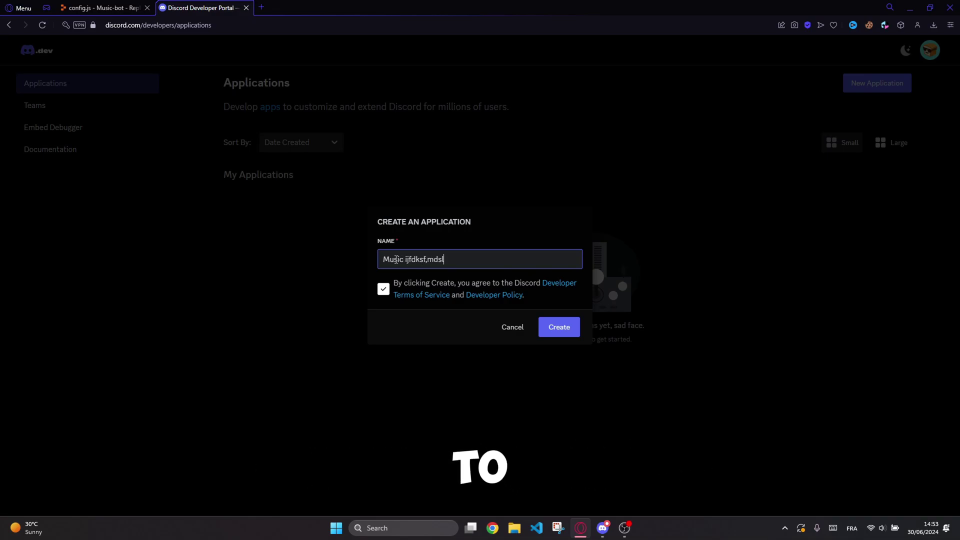
click(560, 327)
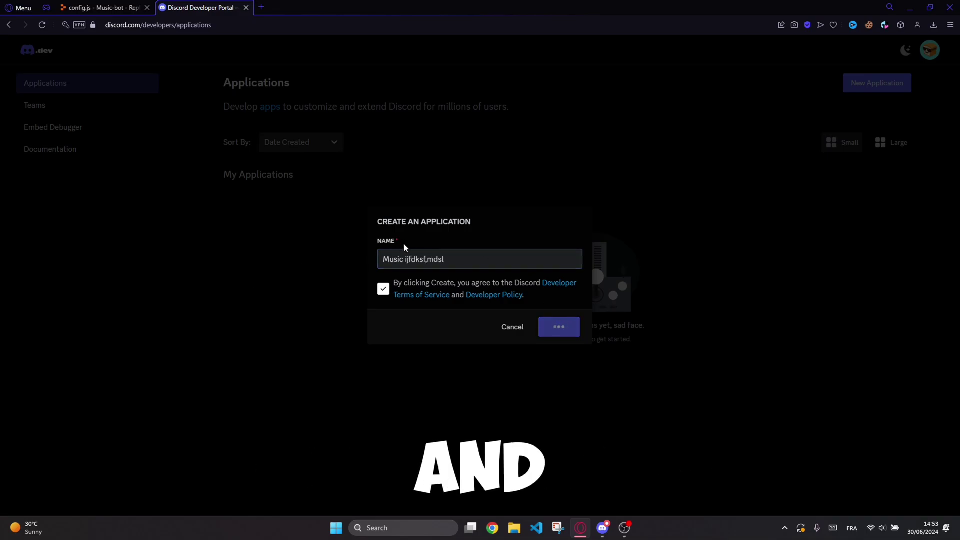
- Enable the Presence, Server Members and Message Content intents for the bot and save
click(77, 233)
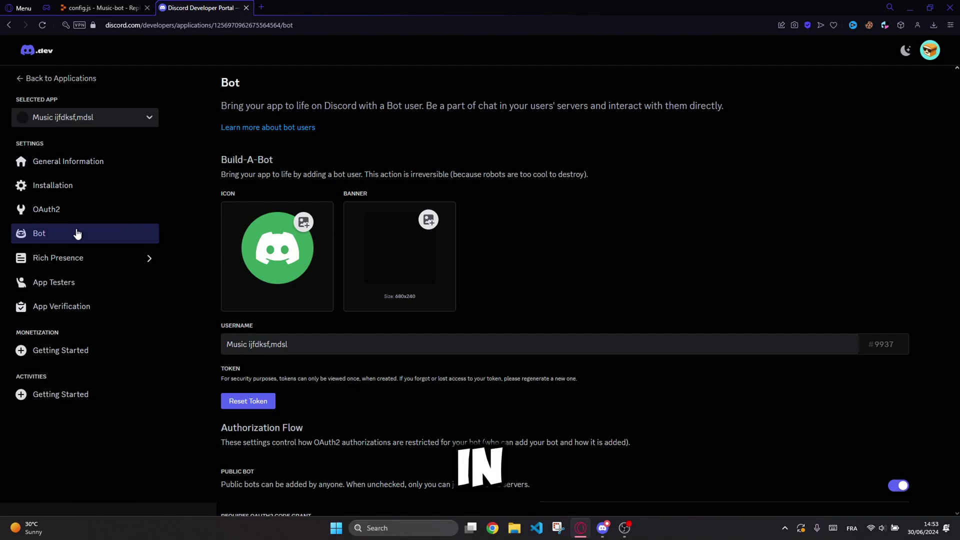
scroll(676, 329, down, 5)
click(899, 369)
click(898, 305)
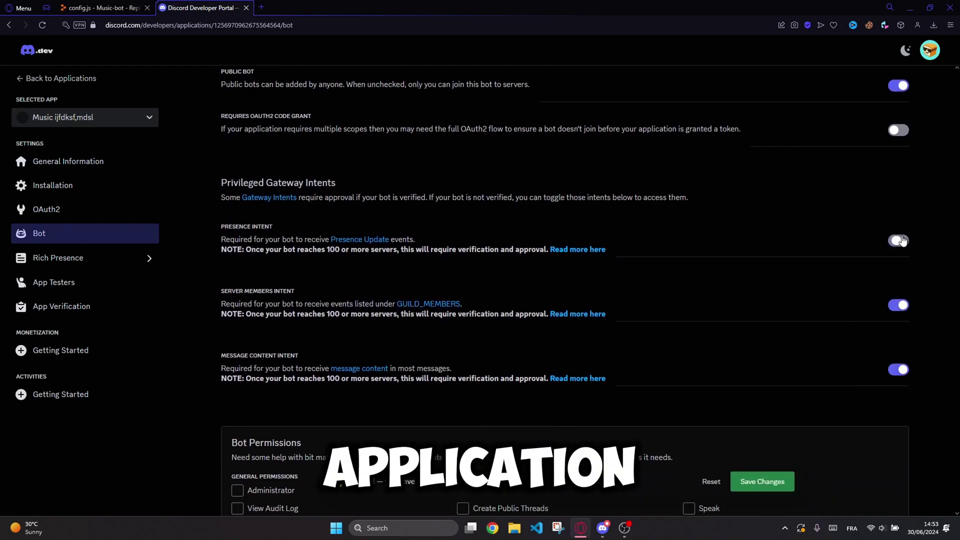
click(898, 241)
click(760, 482)
scroll(714, 392, up, 4)
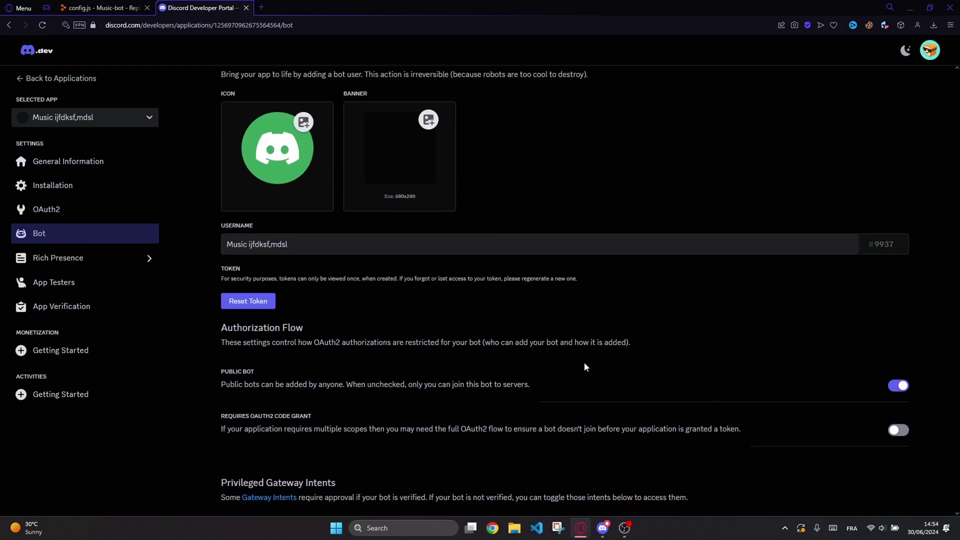
- Reset the bot token, confirming with the account password
click(256, 300)
click(508, 275)
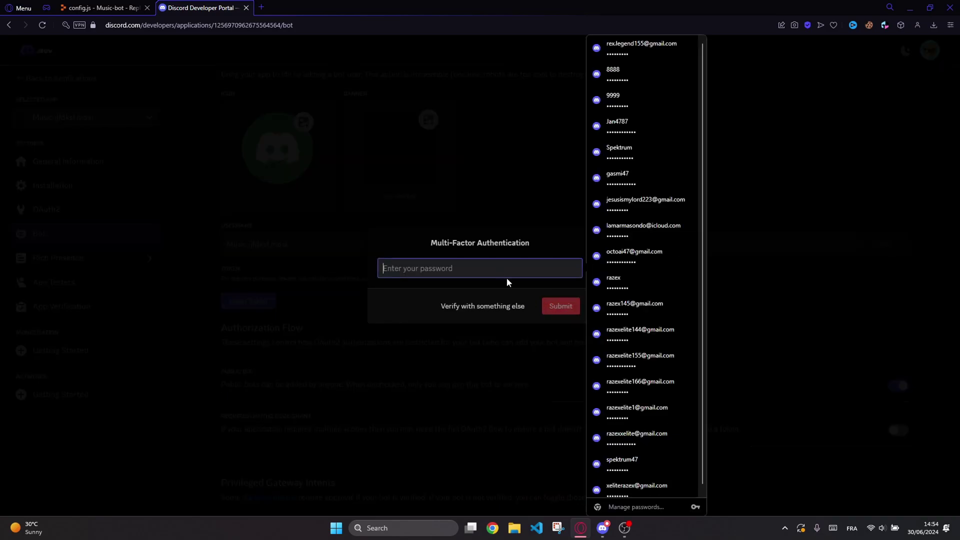
text(*****)
key(Return)
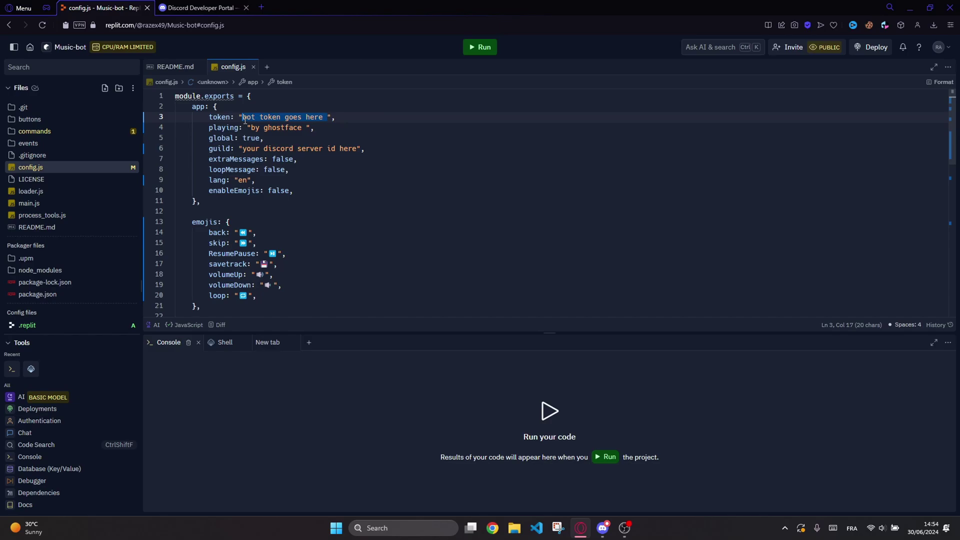
- Paste the new bot token over the placeholder on line 3 of config.js
key(ctrl+v)
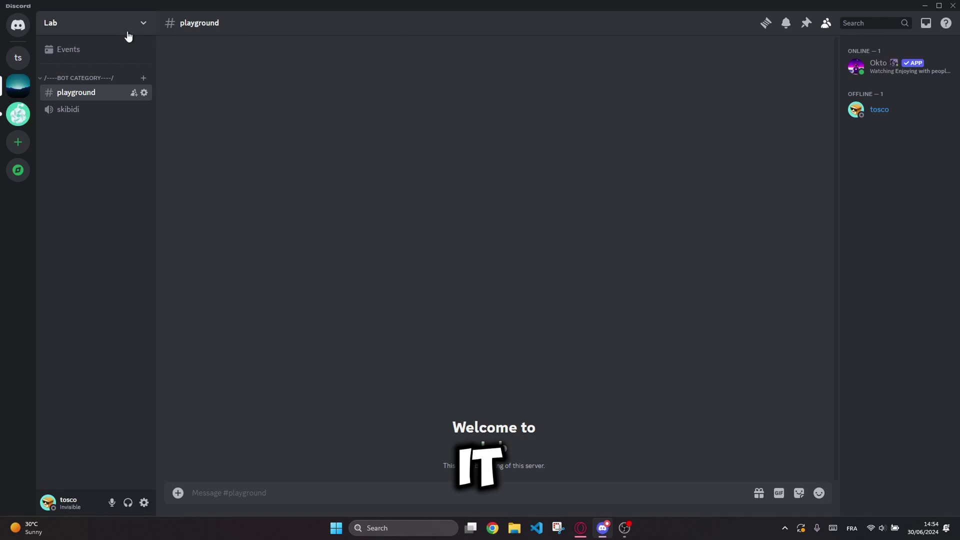
- Copy the Lab server's ID from its server-list context menu
right_click(13, 94)
click(45, 312)
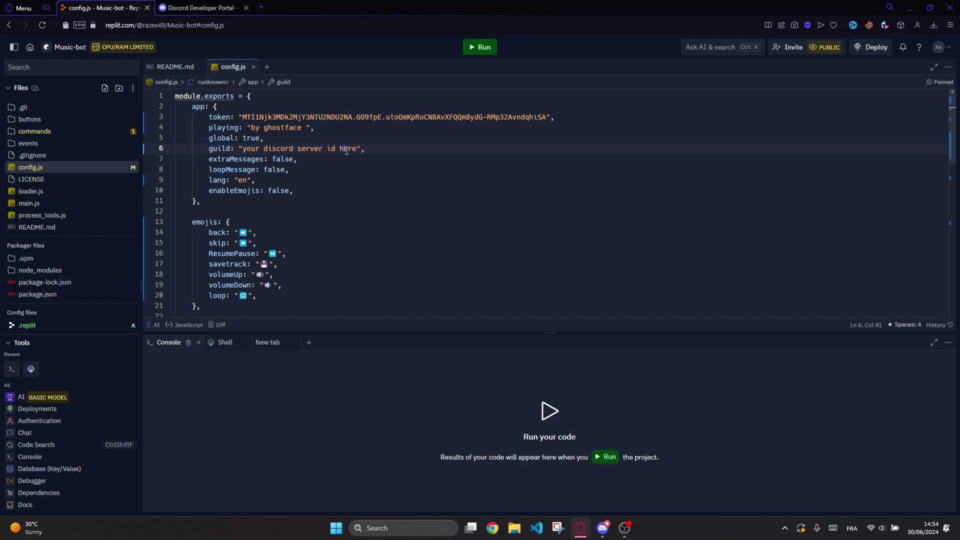
- Paste the Lab server ID over the line 6 placeholder and run the Music-bot project
drag(358, 149, 250, 150)
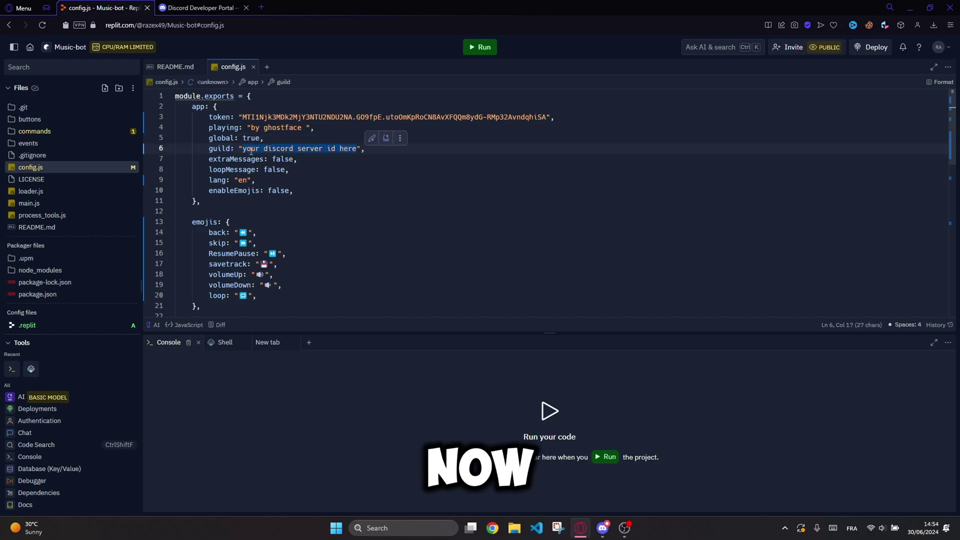
key(ctrl+v)
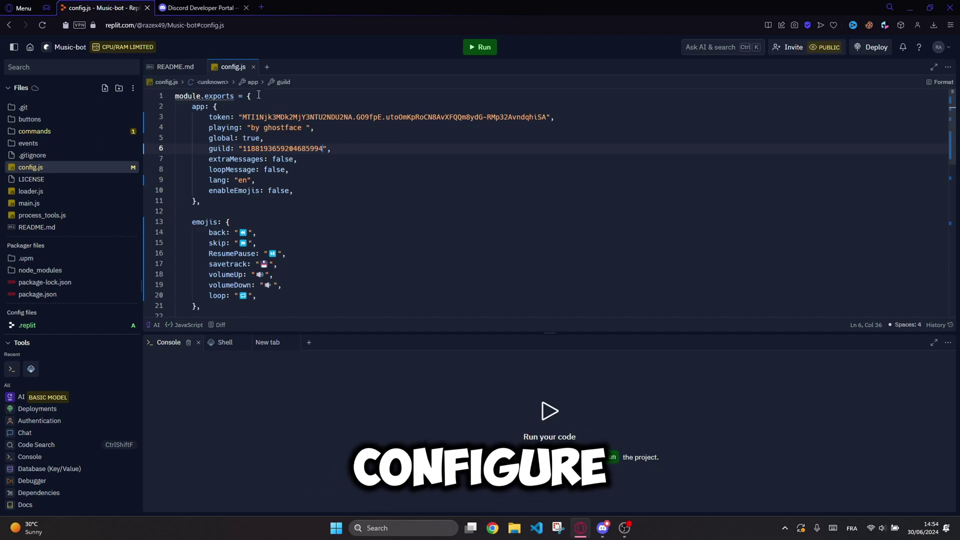
click(477, 47)
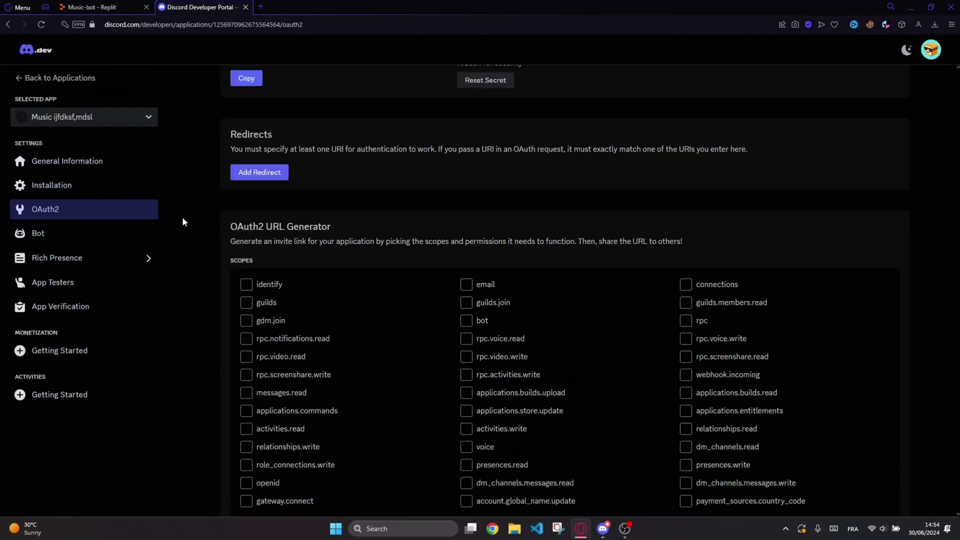
scroll(182, 217, down, 2)
- Generate a bot-scope invite link and post it in the Discord channel
click(466, 270)
scroll(473, 295, down, 5)
scroll(526, 338, down, 10)
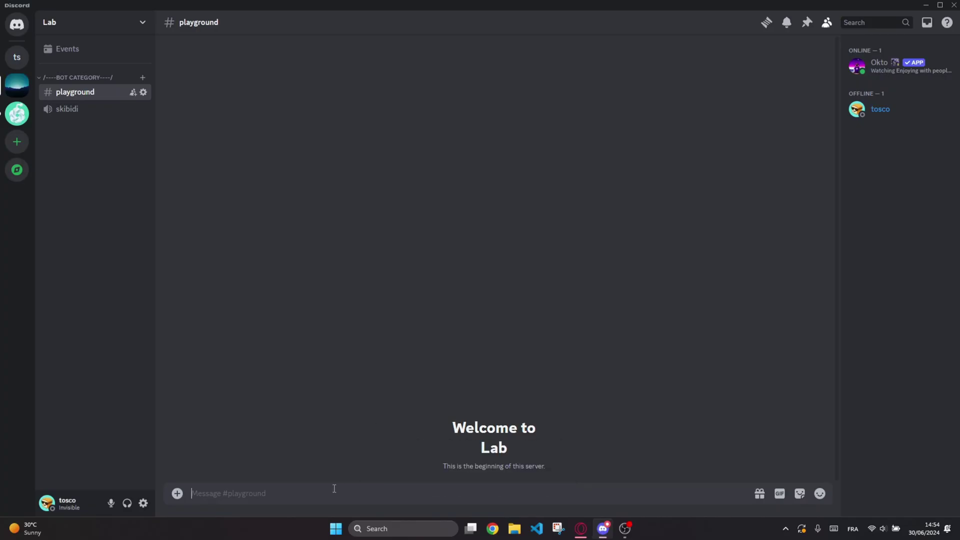
key(ctrl+v)
key(Return)
- Authorize the music bot into the Lab server, passing the hCaptcha check
click(361, 466)
click(556, 402)
click(562, 399)
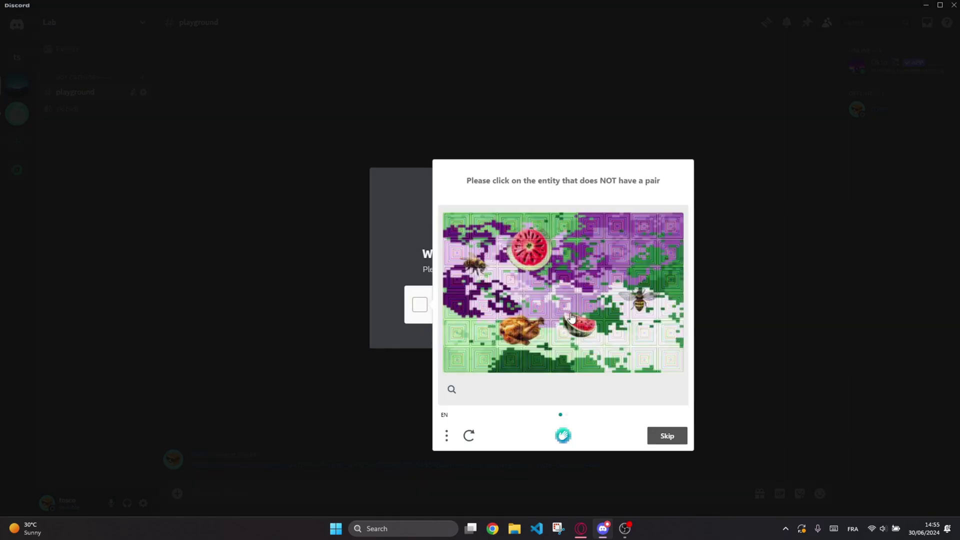
click(521, 332)
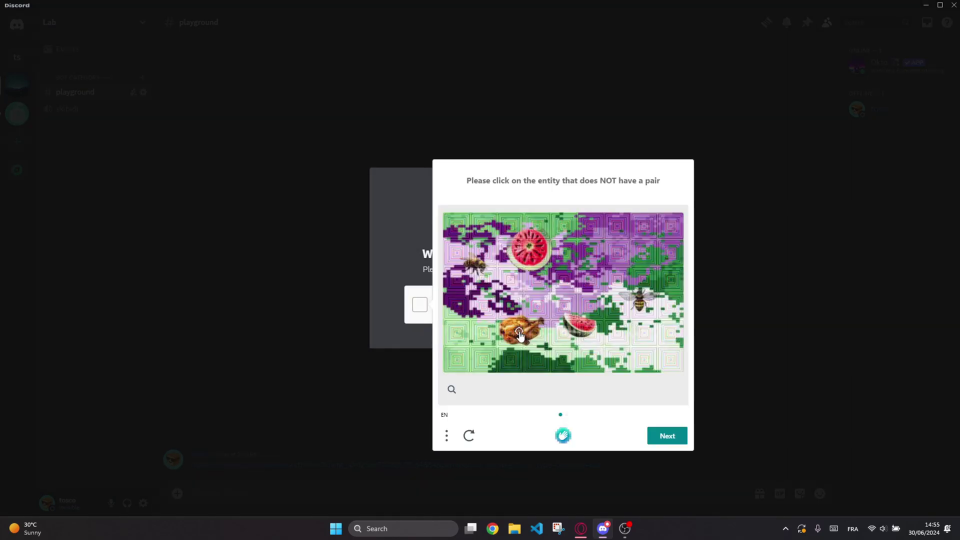
click(674, 436)
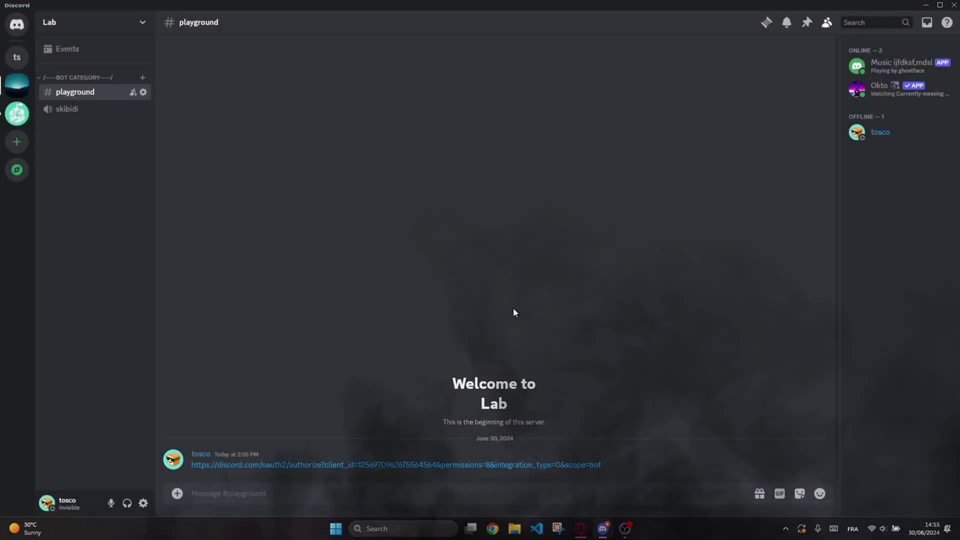
text(/he)
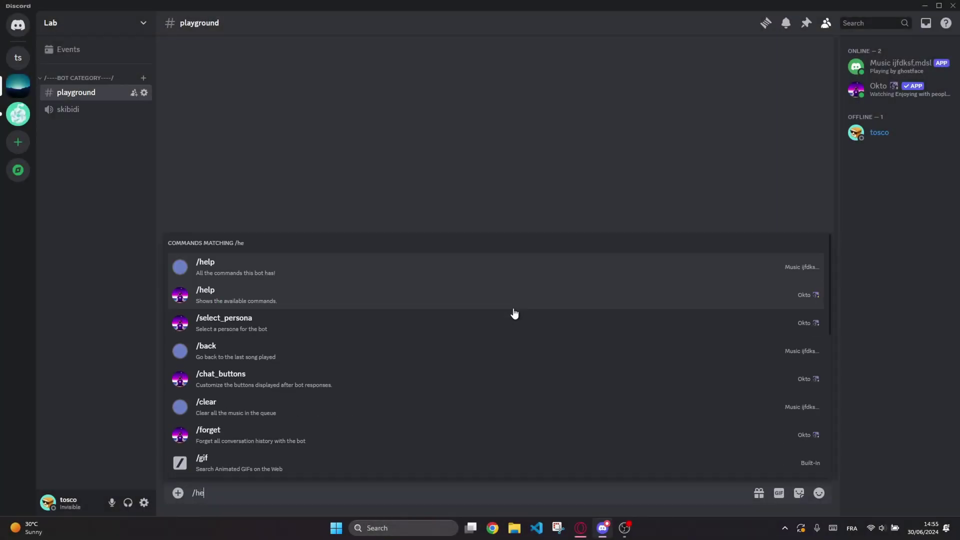
text(lp)
- Run /help and /ping, join skibidi, and /play Lady Gaga's Alejandro
key(Return)
key(Return)
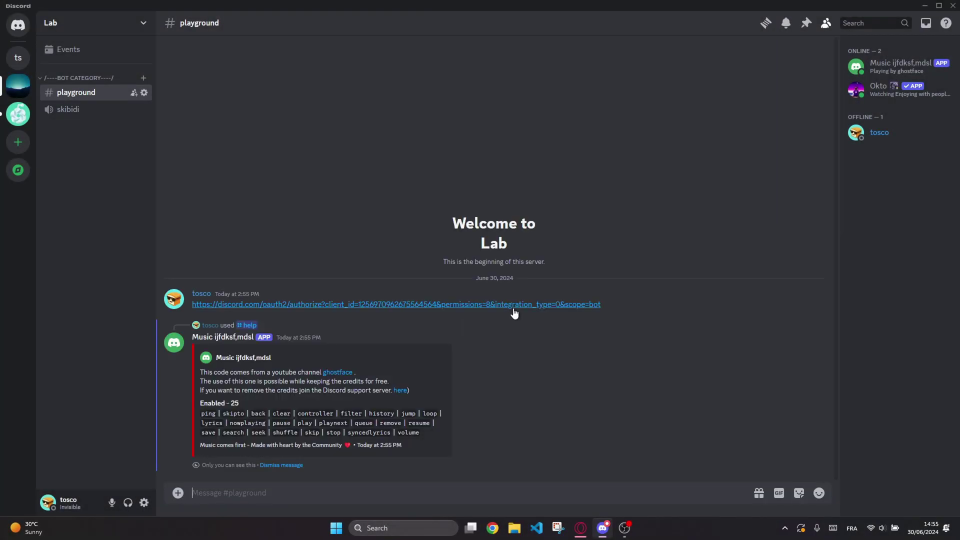
text(/)
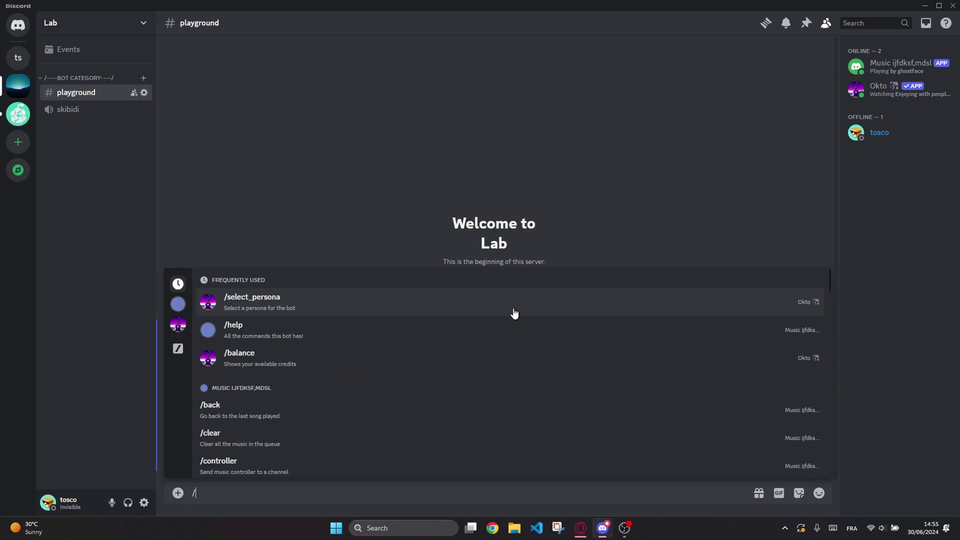
text(ping)
key(Return)
text(/)
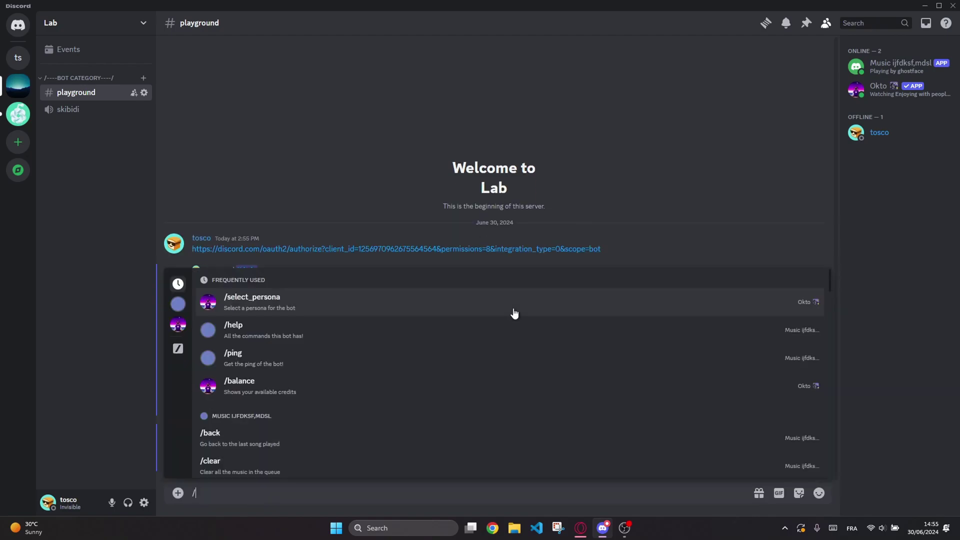
text(play)
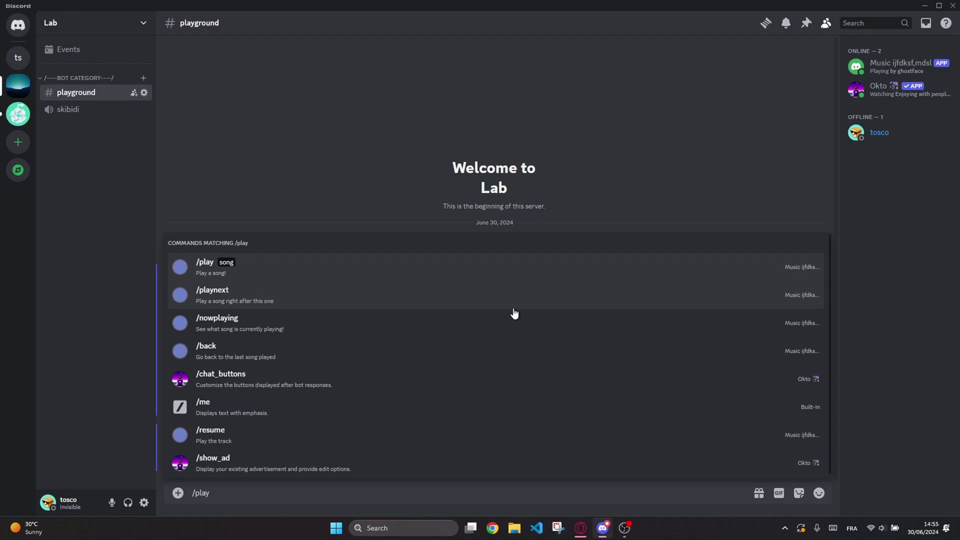
key(Return)
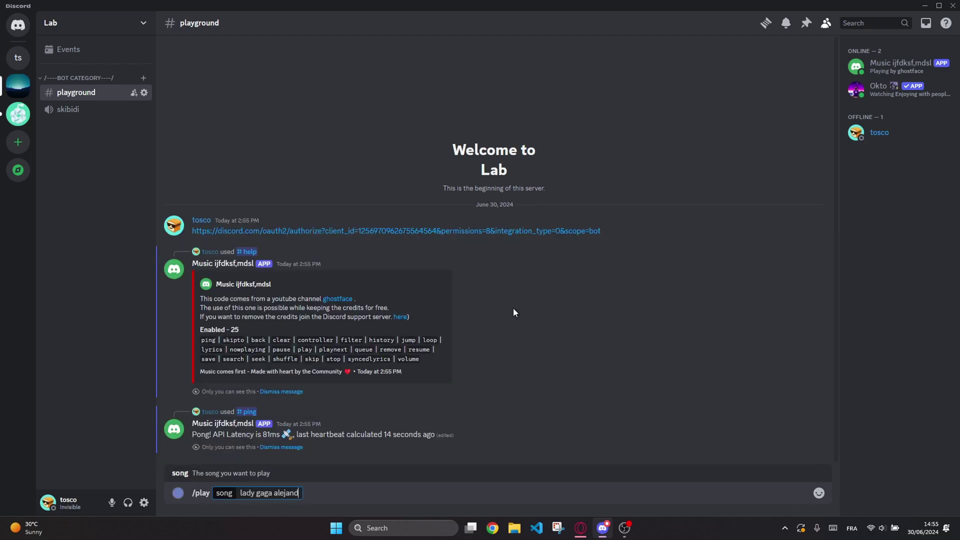
click(90, 110)
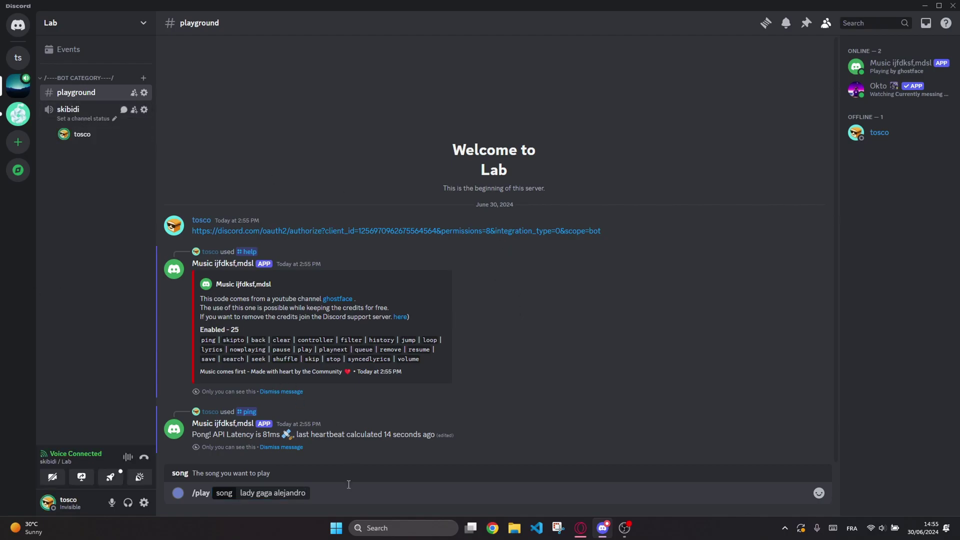
key(Return)
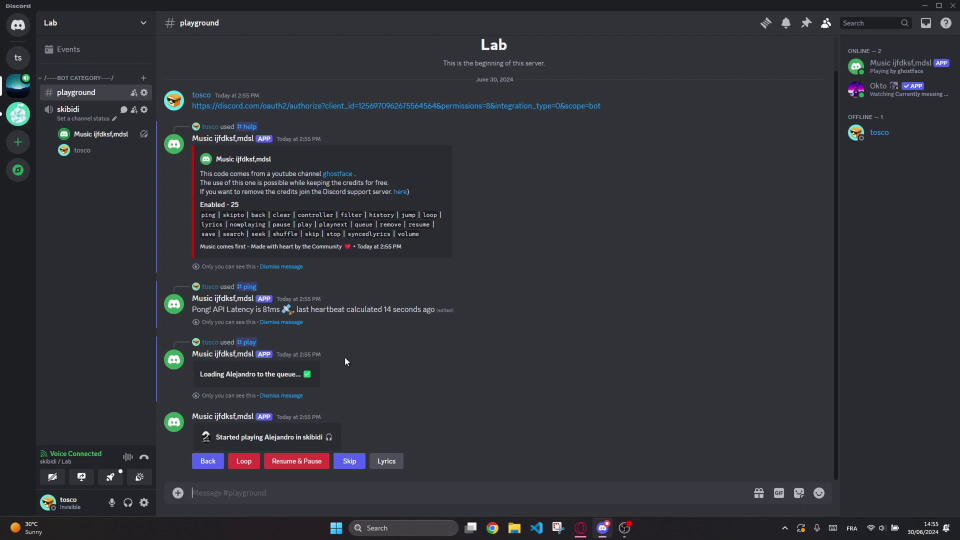
text(/nowplaying)
- Show the /nowplaying card, raise volume to 80, then pause and resume Alejandro
key(Return)
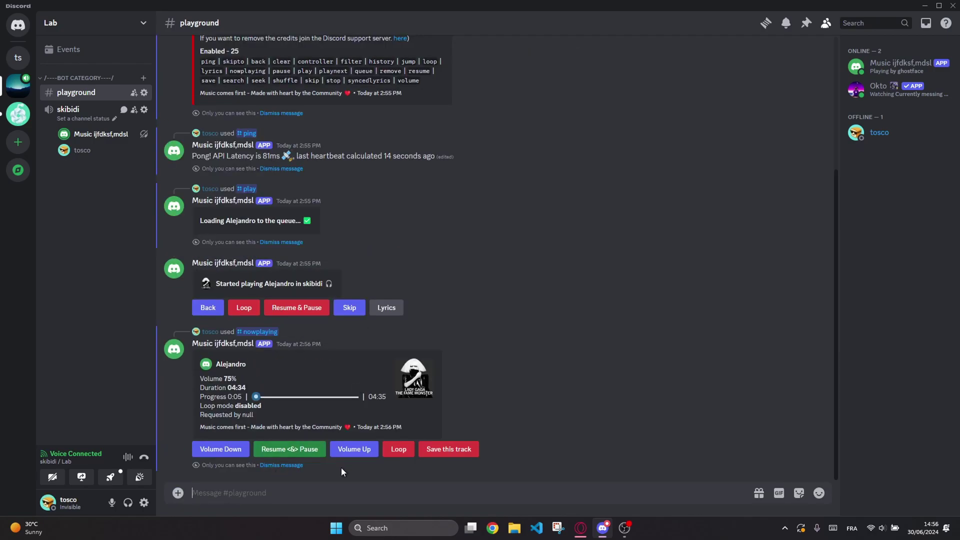
click(339, 453)
click(290, 393)
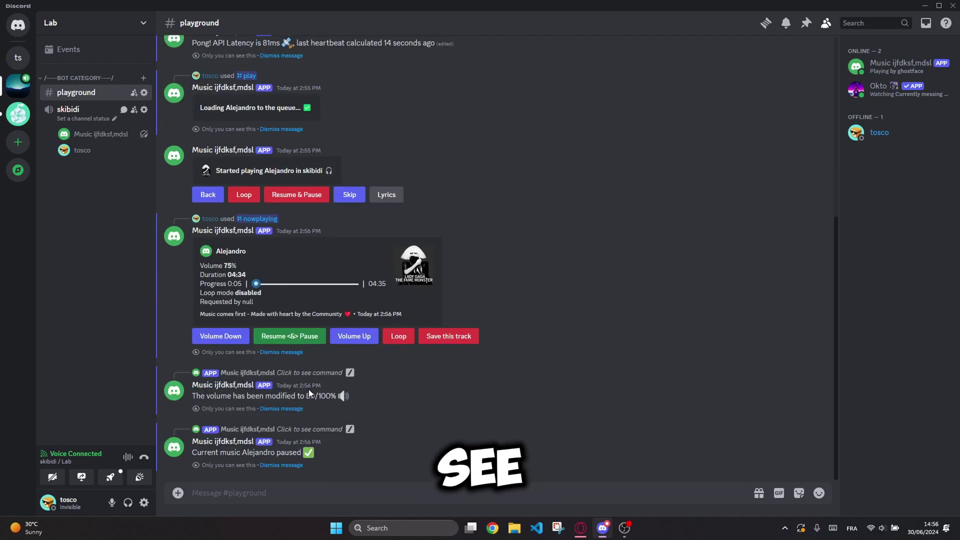
click(289, 336)
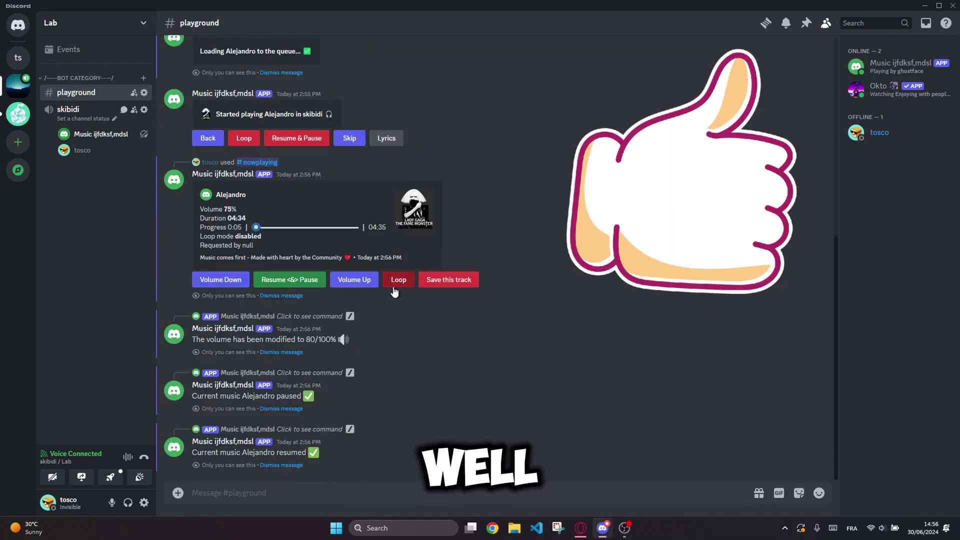
- Set looping to track, then queue, and save the track to private messages
click(399, 279)
click(398, 223)
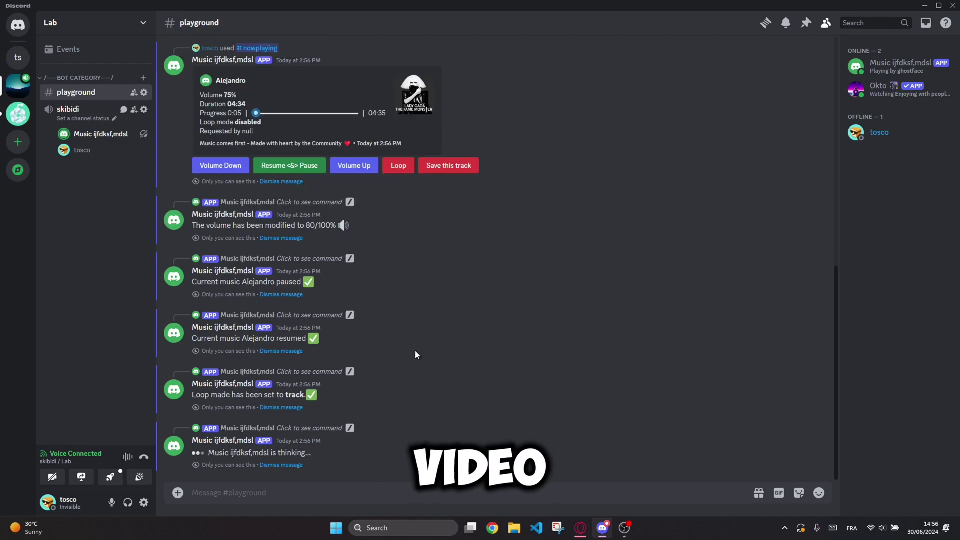
click(449, 167)
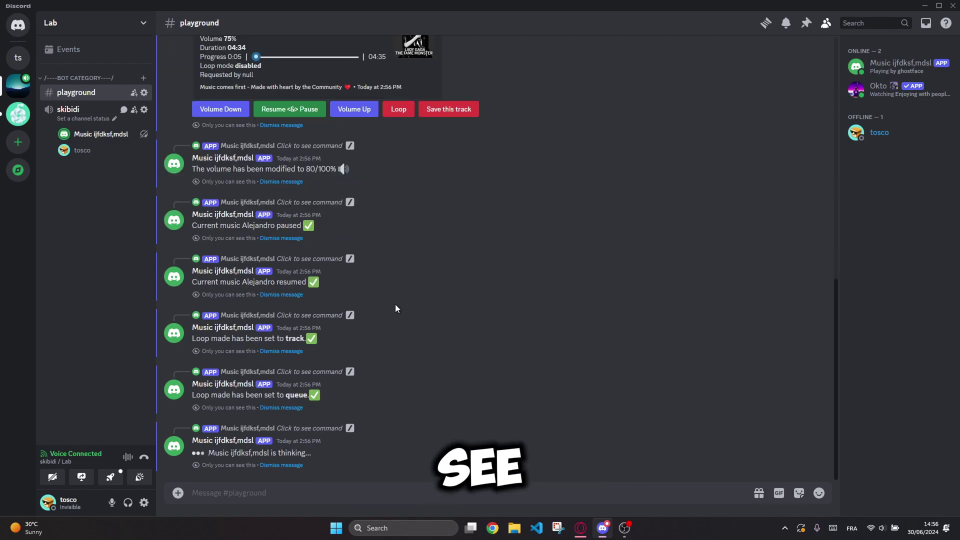